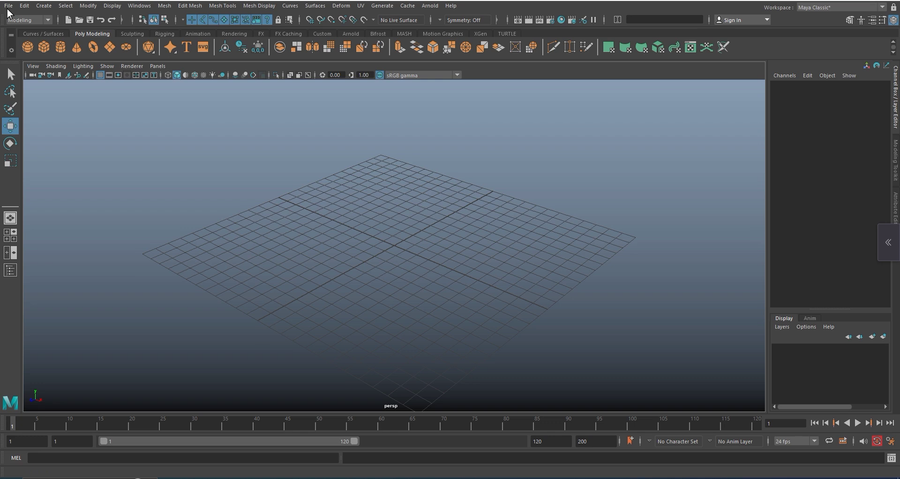
{"action": "left_click", "coordinate": [9, 6]}
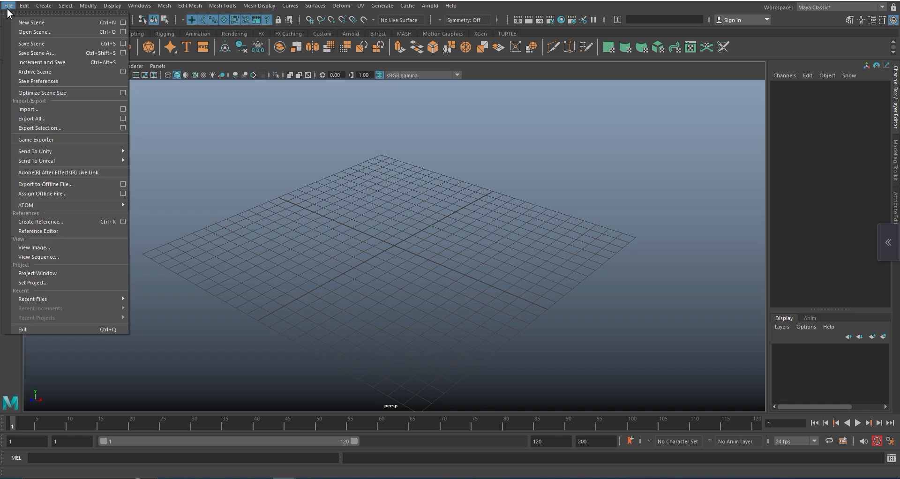
{"action": "left_click", "coordinate": [8, 9]}
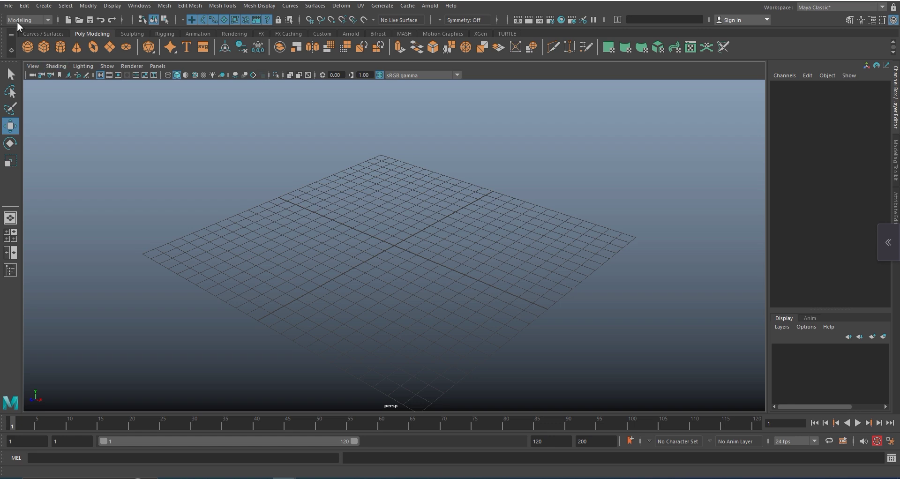
{"action": "left_click", "coordinate": [48, 21]}
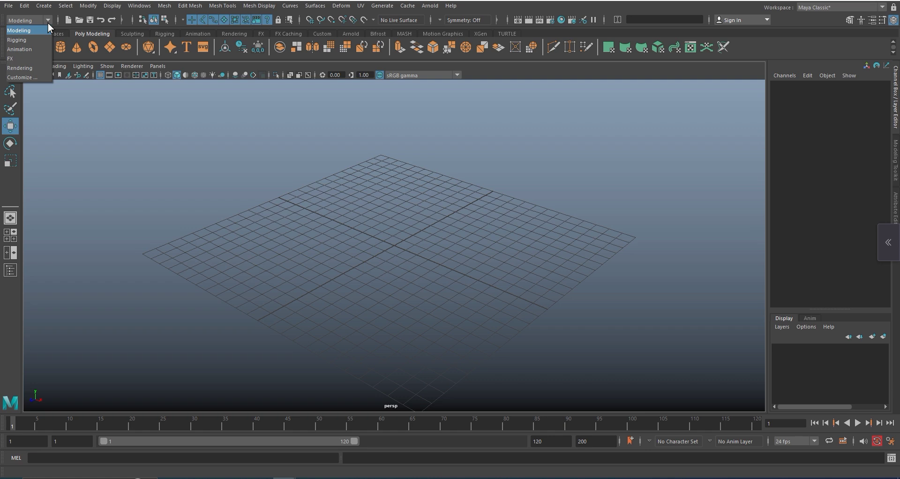
{"action": "left_click", "coordinate": [106, 21]}
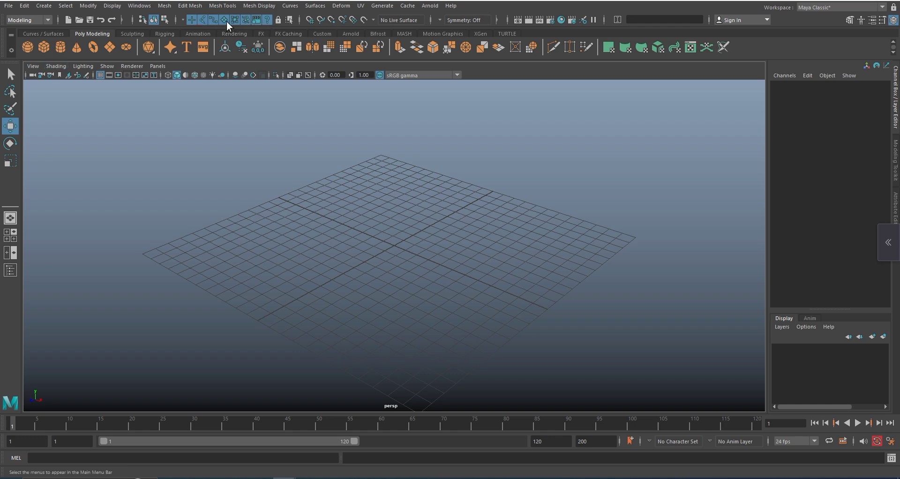
{"action": "left_click", "coordinate": [48, 21]}
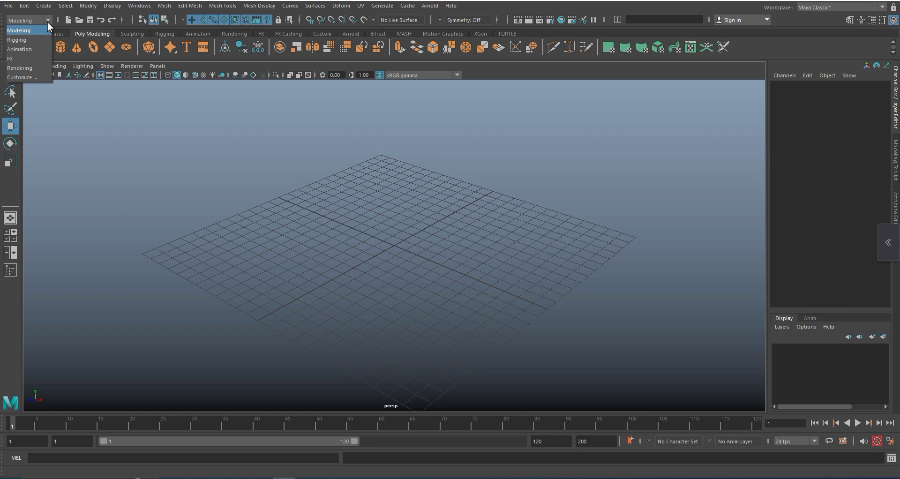
{"action": "left_click", "coordinate": [47, 21]}
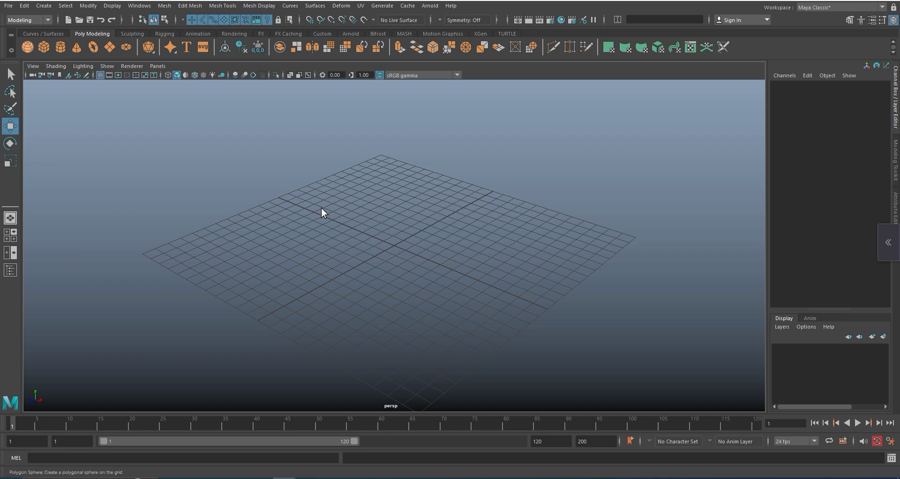
Step: Create a polygon sphere at the centre of the grid
{"action": "left_click", "coordinate": [28, 48]}
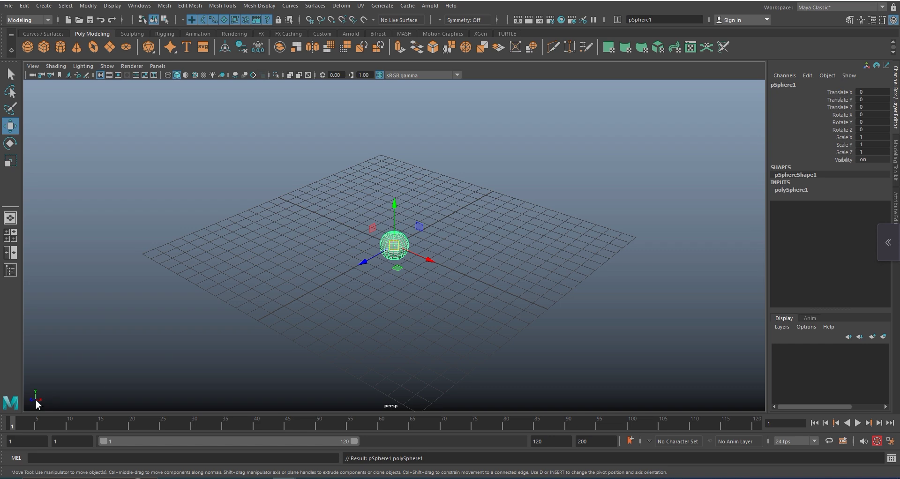
Step: Move the sphere back and forth along its axes, ending at about X -26.2, Y -3.6, Z -25.3
{"action": "left_click", "coordinate": [428, 260]}
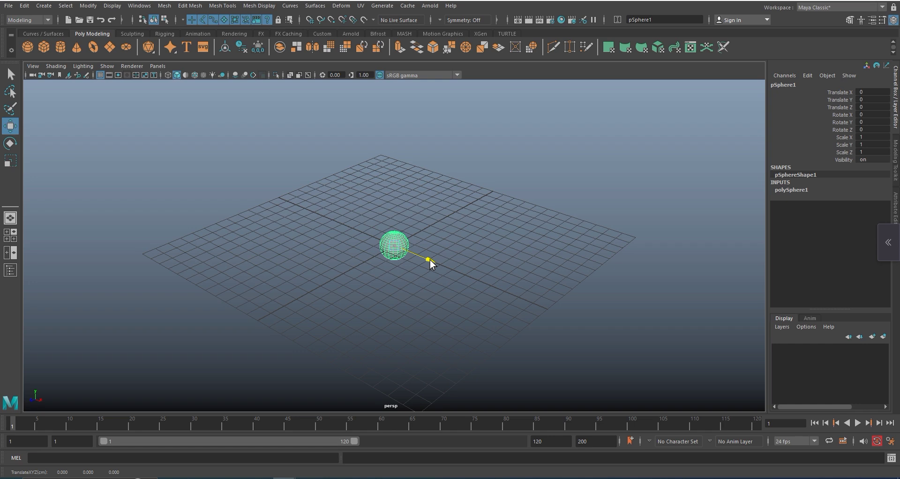
{"action": "left_click_drag", "start_coordinate": [430, 260], "coordinate": [471, 278]}
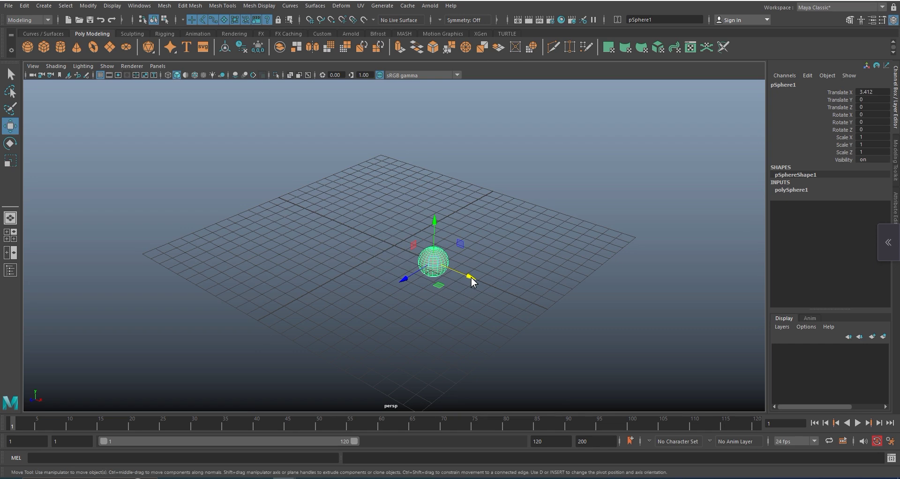
{"action": "left_click_drag", "start_coordinate": [471, 277], "coordinate": [389, 239]}
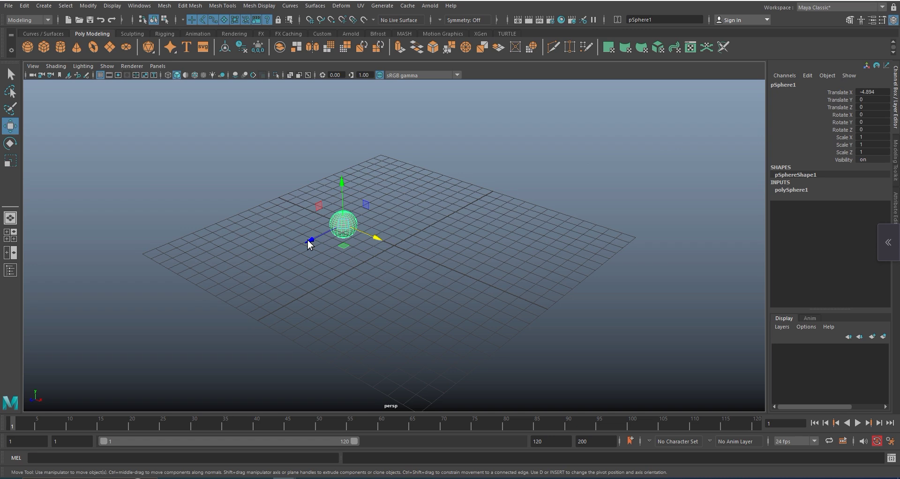
{"action": "left_click_drag", "start_coordinate": [308, 239], "coordinate": [225, 282]}
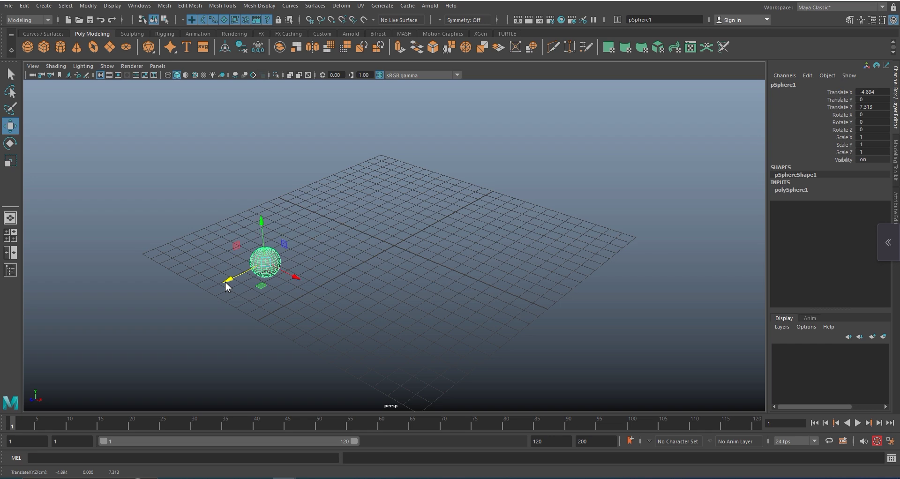
{"action": "left_click_drag", "start_coordinate": [225, 283], "coordinate": [375, 207]}
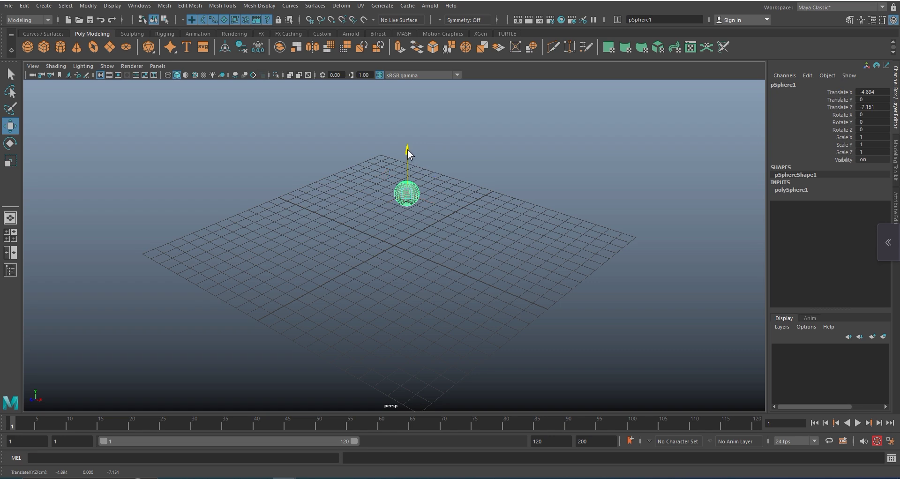
{"action": "left_click_drag", "start_coordinate": [406, 147], "coordinate": [407, 142]}
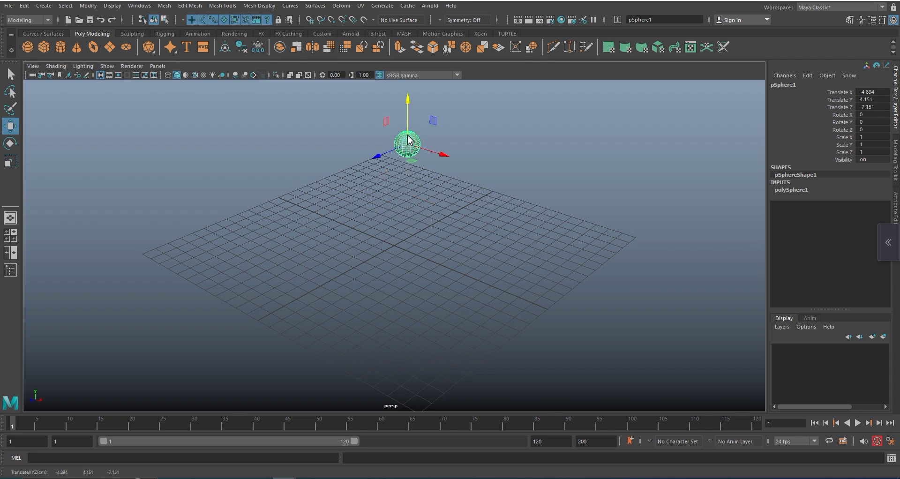
{"action": "left_click_drag", "start_coordinate": [407, 138], "coordinate": [407, 233]}
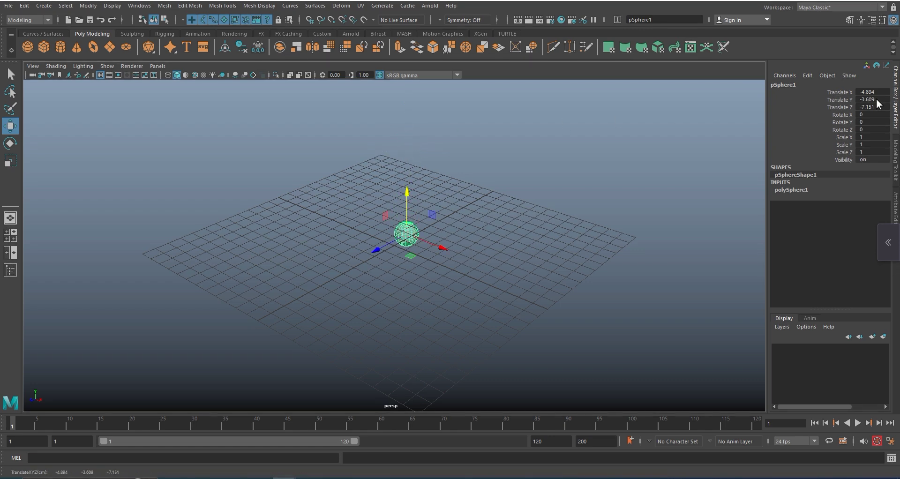
{"action": "left_click_drag", "start_coordinate": [440, 247], "coordinate": [335, 207]}
{"action": "left_click_drag", "start_coordinate": [273, 209], "coordinate": [395, 156]}
{"action": "left_click_drag", "start_coordinate": [469, 150], "coordinate": [404, 132]}
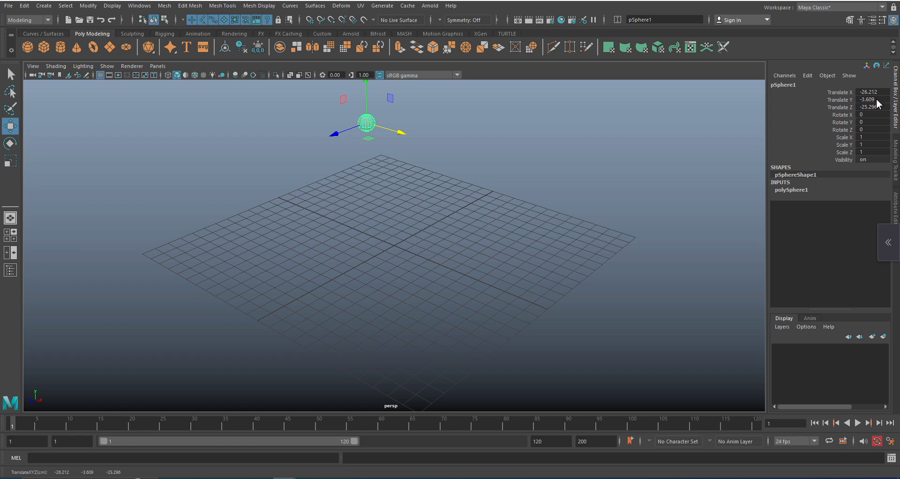
Step: Set the sphere's Translate X, Y and Z to 0
{"action": "left_click", "coordinate": [876, 95]}
{"action": "type", "text": "0"}
{"action": "key", "text": "Tab"}
{"action": "type", "text": "0"}
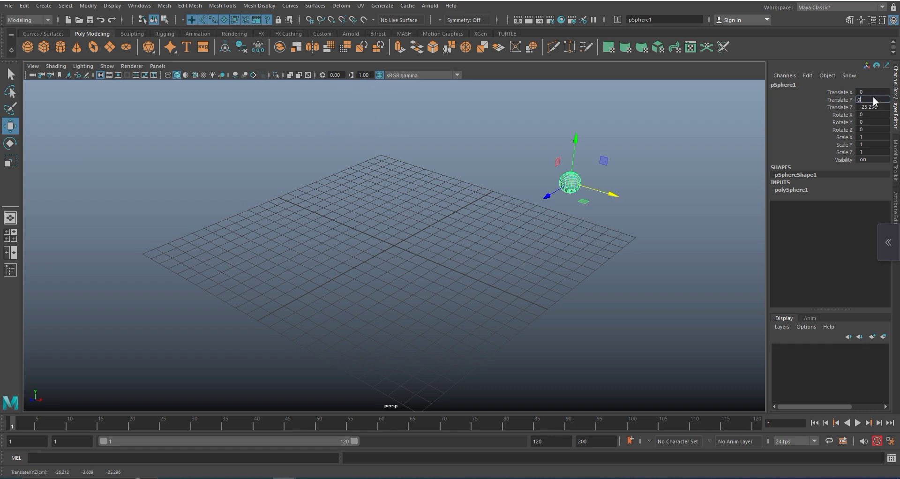
{"action": "key", "text": "Return"}
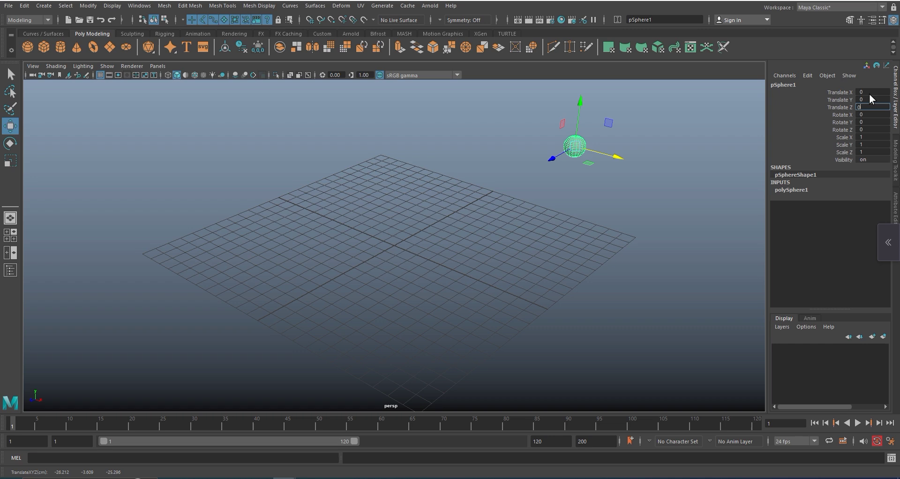
{"action": "key", "text": "Tab"}
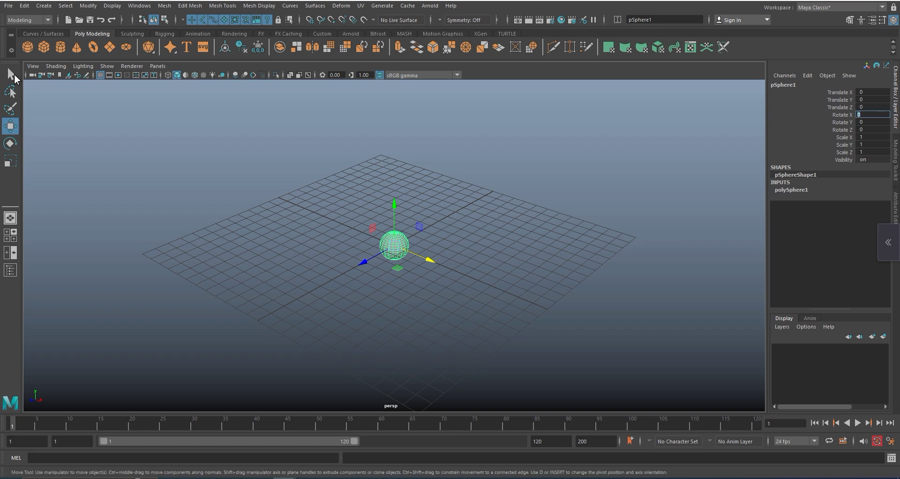
Step: Show the sphere's rotate and scale manipulators and display the scene in the four-view layout
{"action": "left_click", "coordinate": [14, 143]}
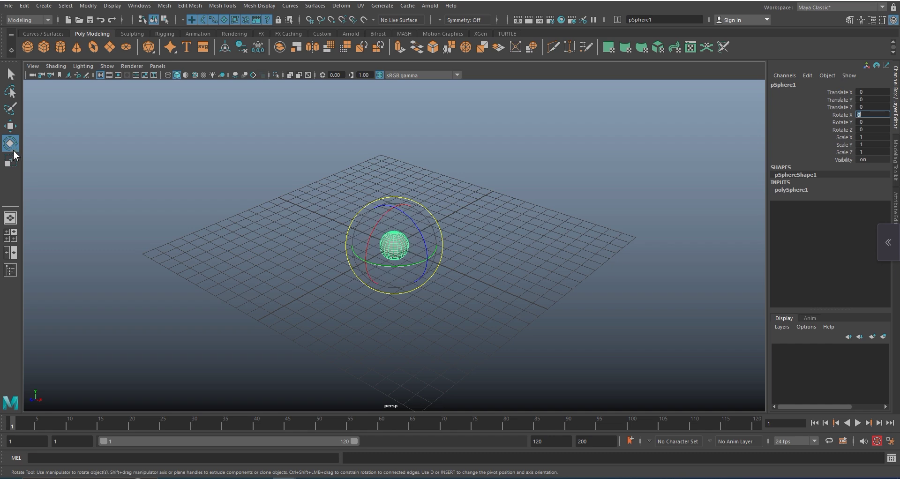
{"action": "left_click", "coordinate": [10, 162]}
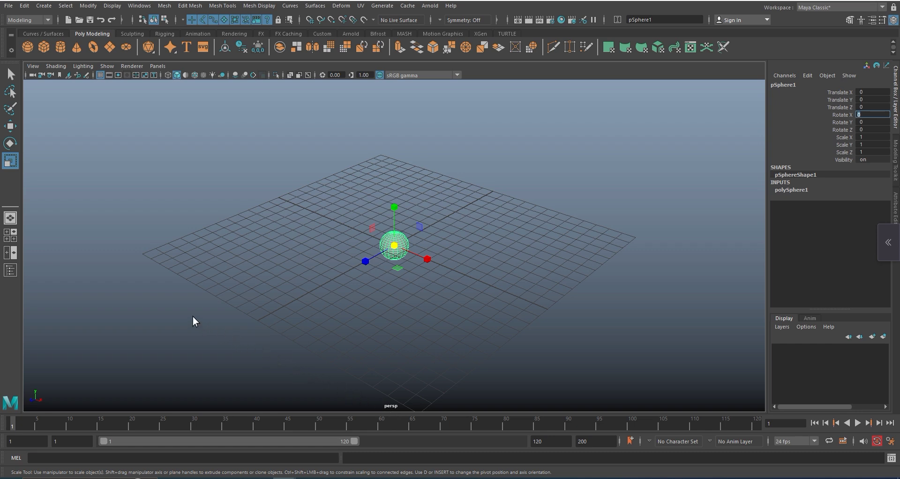
{"action": "left_click", "coordinate": [14, 234]}
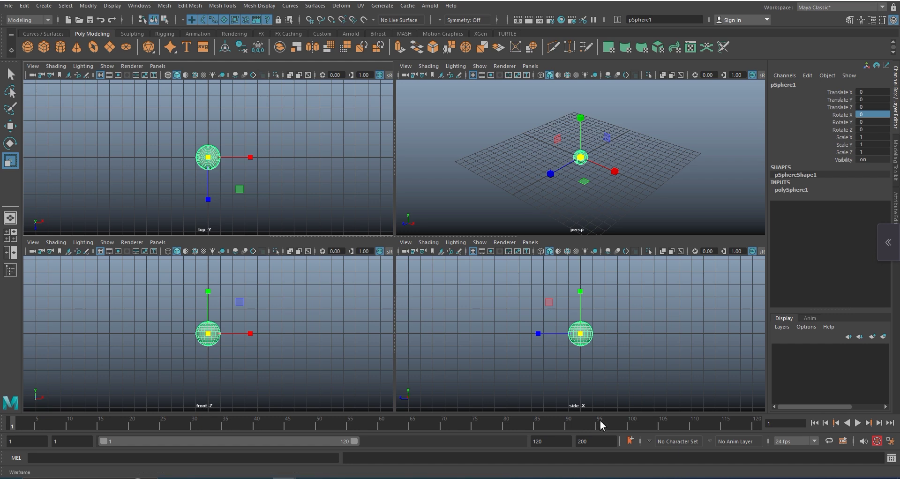
Step: Create a polygon cube and move it along the X axis to about 7.6
{"action": "left_click", "coordinate": [44, 47]}
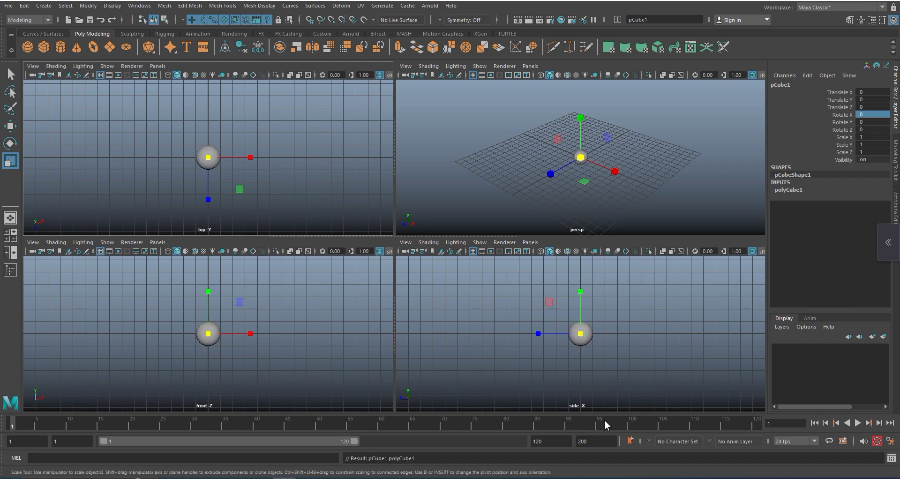
{"action": "key", "text": "w"}
{"action": "left_click_drag", "start_coordinate": [620, 173], "coordinate": [666, 193]}
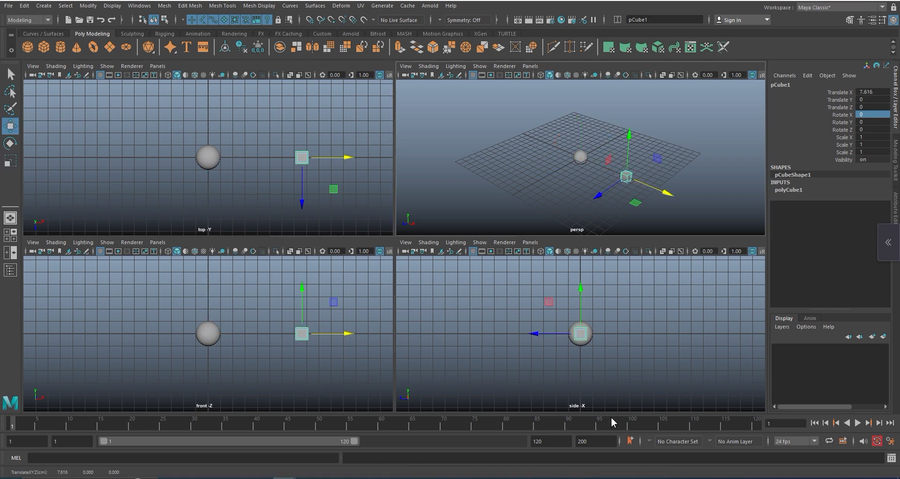
Step: Scale the cube to about 6.5 in Y and 5 in Z, and raise it to about 4 in Y
{"action": "key", "text": "r"}
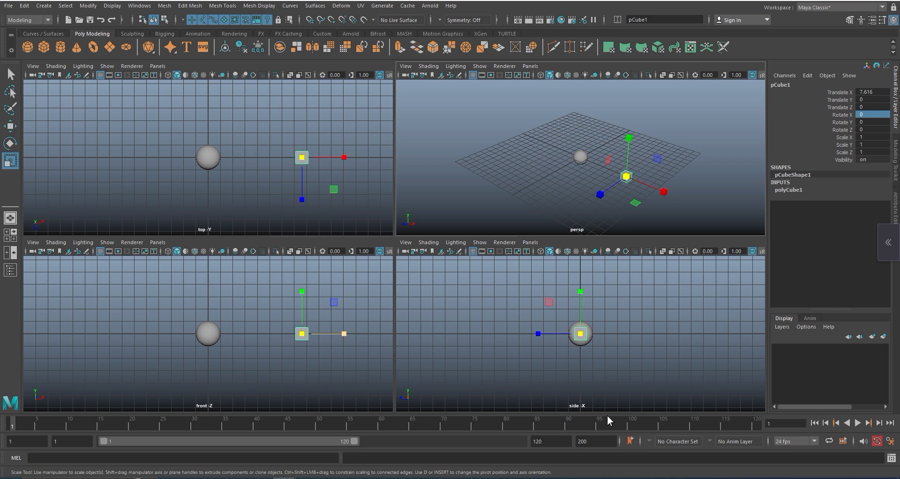
{"action": "left_click_drag", "start_coordinate": [600, 194], "coordinate": [525, 245]}
{"action": "left_click_drag", "start_coordinate": [629, 138], "coordinate": [637, 10]}
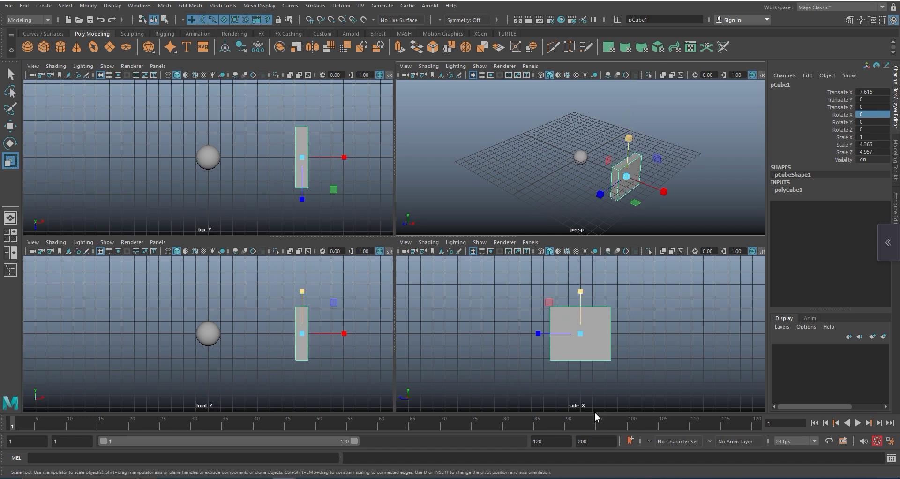
{"action": "left_click_drag", "start_coordinate": [629, 139], "coordinate": [630, 119]}
{"action": "key", "text": "w"}
{"action": "middle_click_drag", "start_coordinate": [590, 412], "coordinate": [581, 409]}
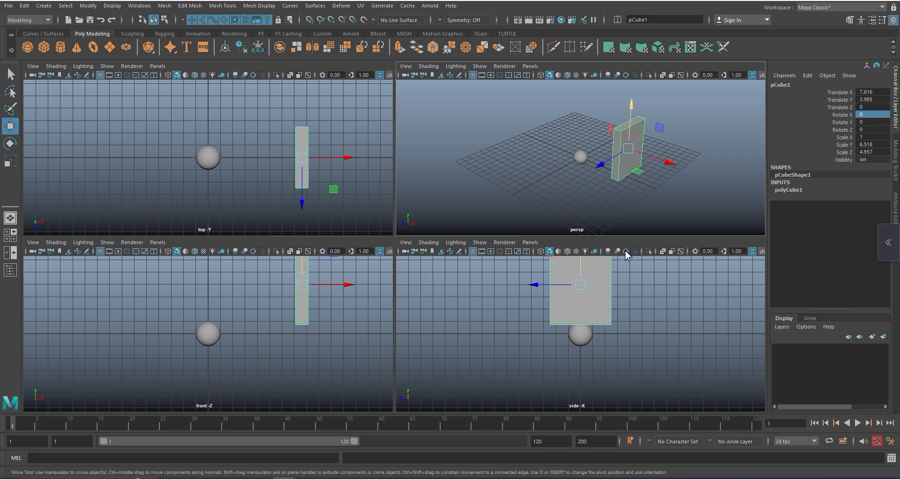
Step: Rescale the cube into an upright slab, about 5.5 wide in X and 0.76 thick in Z
{"action": "scroll", "coordinate": [633, 230], "scroll_direction": "up", "scroll_amount": 4}
{"action": "left_click_drag", "start_coordinate": [651, 167], "coordinate": [662, 132], "text": "alt"}
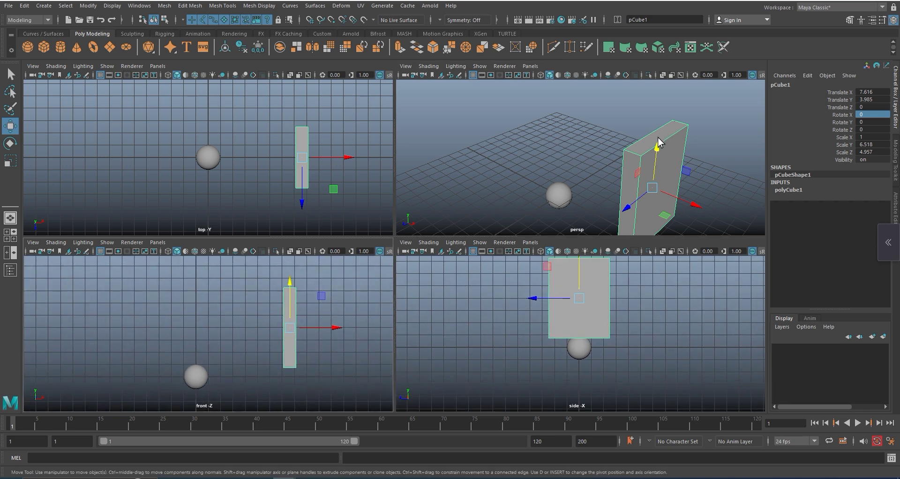
{"action": "left_click_drag", "start_coordinate": [653, 153], "coordinate": [644, 159], "text": "alt"}
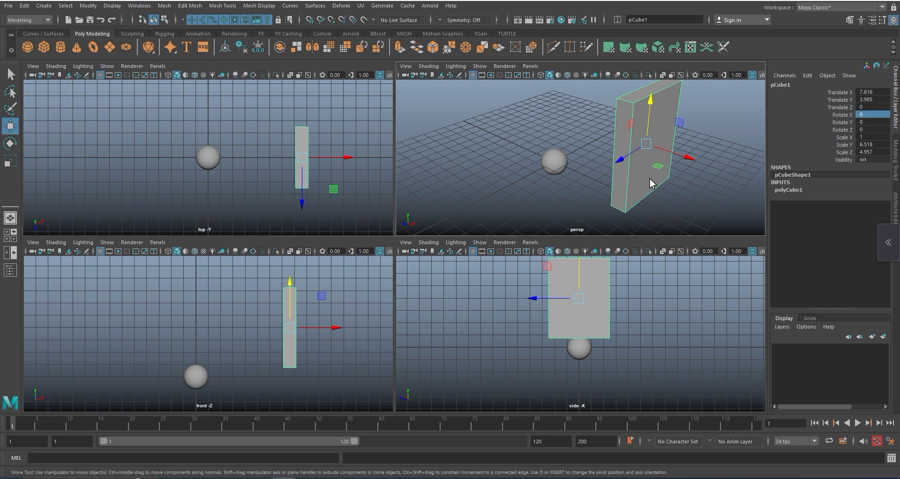
{"action": "key", "text": "r"}
{"action": "middle_click_drag", "start_coordinate": [650, 183], "coordinate": [650, 183]}
{"action": "left_click_drag", "start_coordinate": [792, 195], "coordinate": [804, 199]}
{"action": "left_click_drag", "start_coordinate": [622, 159], "coordinate": [643, 146]}
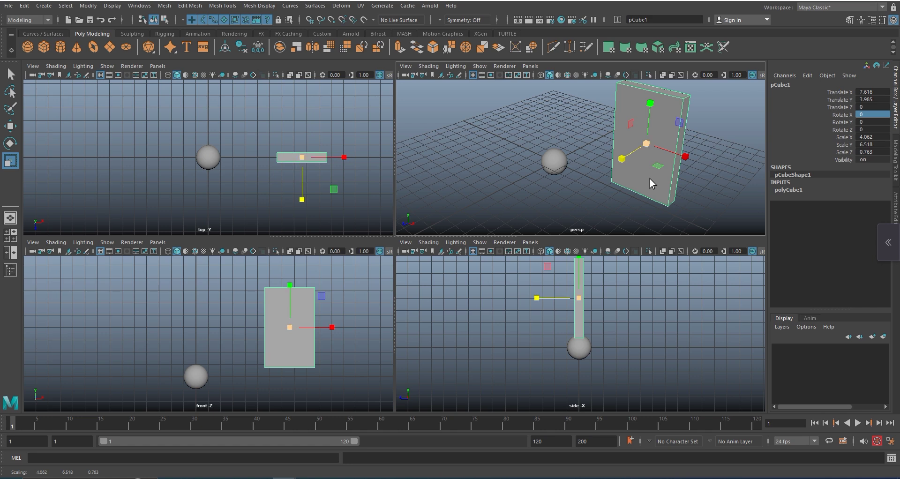
{"action": "middle_click_drag", "start_coordinate": [650, 179], "coordinate": [650, 162]}
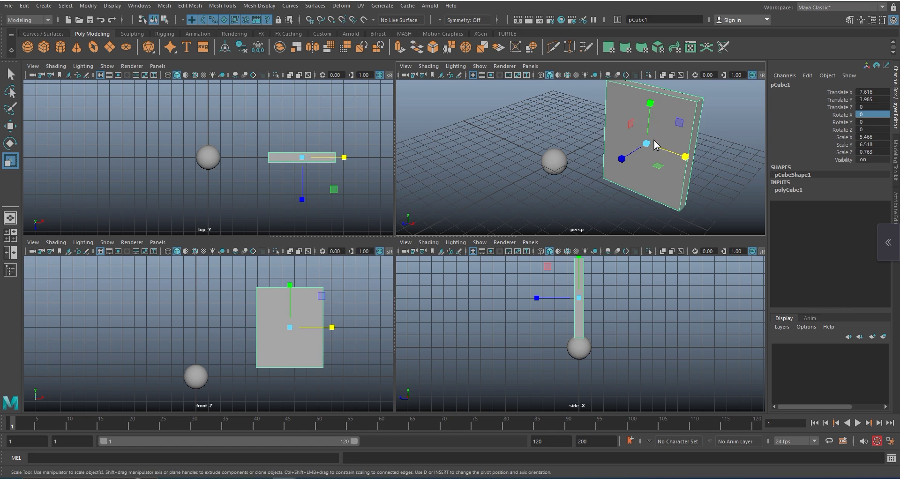
{"action": "middle_click", "coordinate": [688, 177]}
Step: View the scene in the single perspective layout and in the front and perspective split layout
{"action": "left_click", "coordinate": [10, 218]}
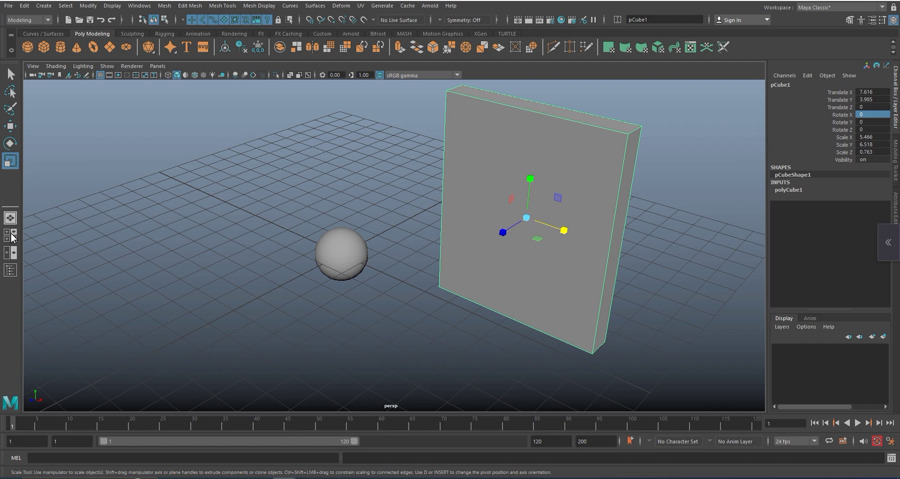
{"action": "left_click", "coordinate": [11, 257]}
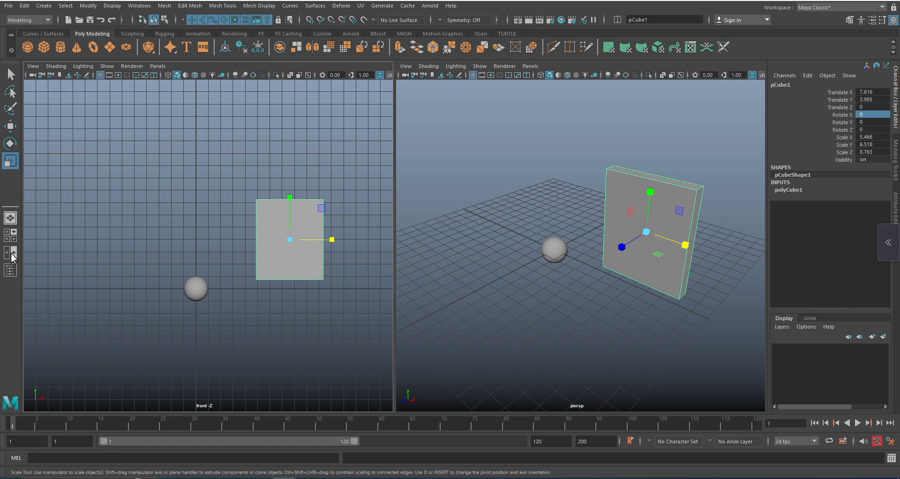
{"action": "left_click", "coordinate": [12, 220]}
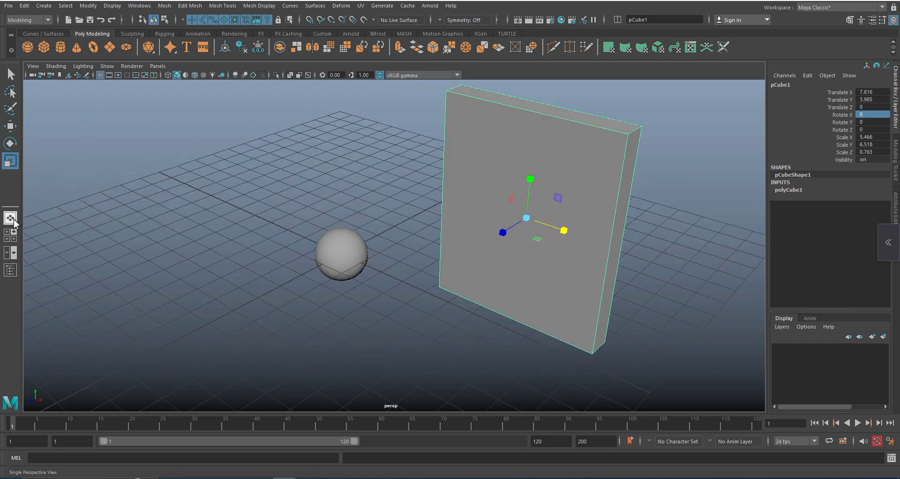
Step: Show the Outliner beside the perspective view and select the sphere in it
{"action": "left_click", "coordinate": [11, 271]}
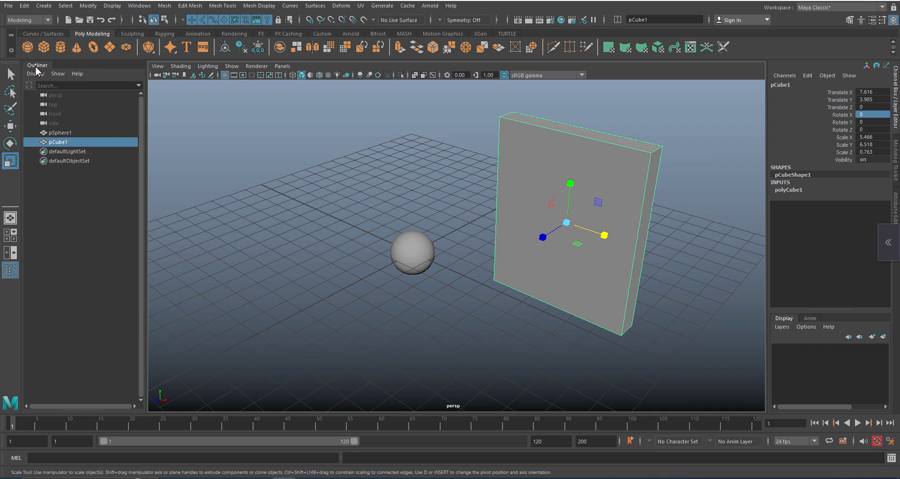
{"action": "left_click", "coordinate": [70, 131]}
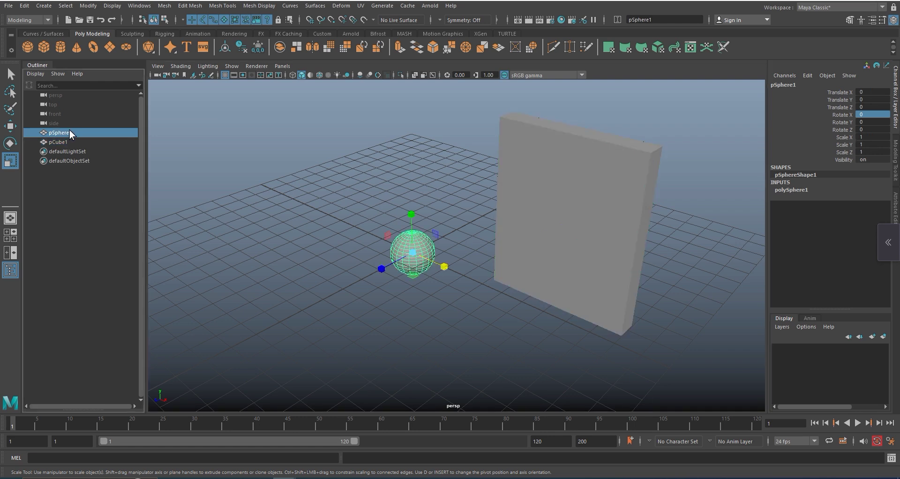
Step: Select the cube in the Outliner and set the end of the playback range to frame 500
{"action": "left_click", "coordinate": [77, 140]}
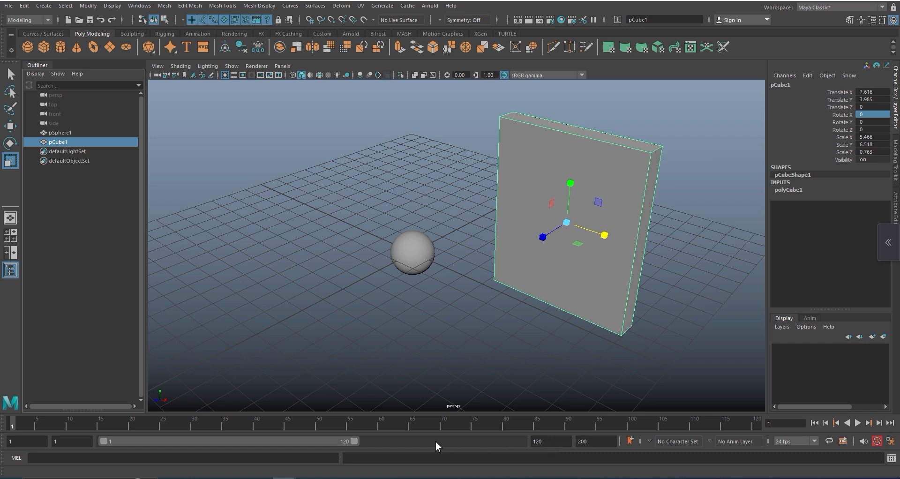
{"action": "left_click_drag", "start_coordinate": [354, 441], "coordinate": [271, 443]}
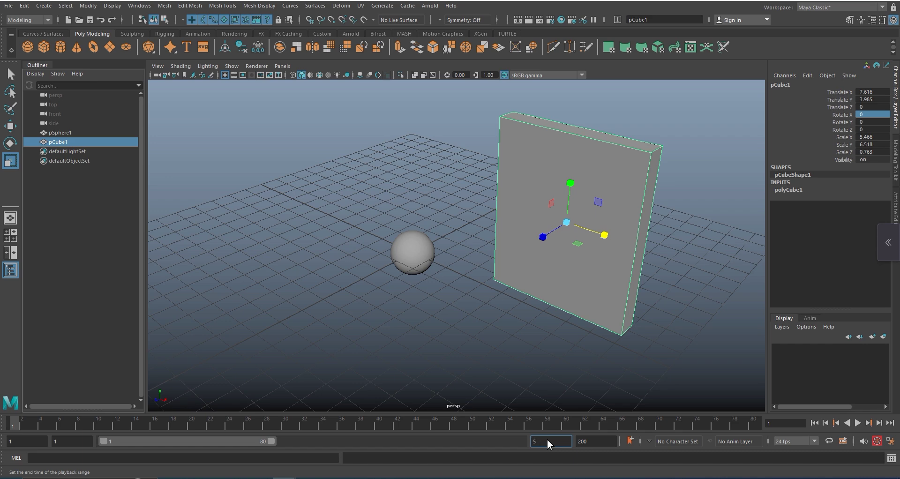
{"action": "type", "text": "00"}
{"action": "key", "text": "Return"}
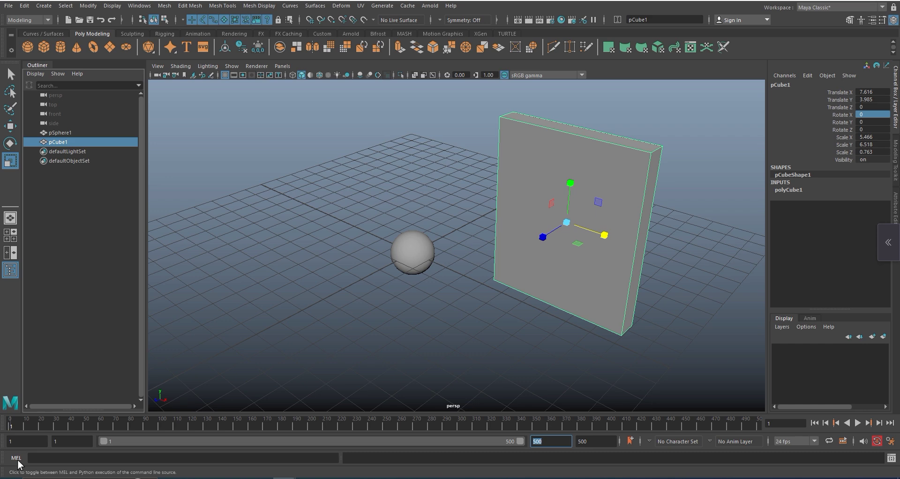
Step: Switch the command line language to Python and back to MEL
{"action": "left_click", "coordinate": [17, 459]}
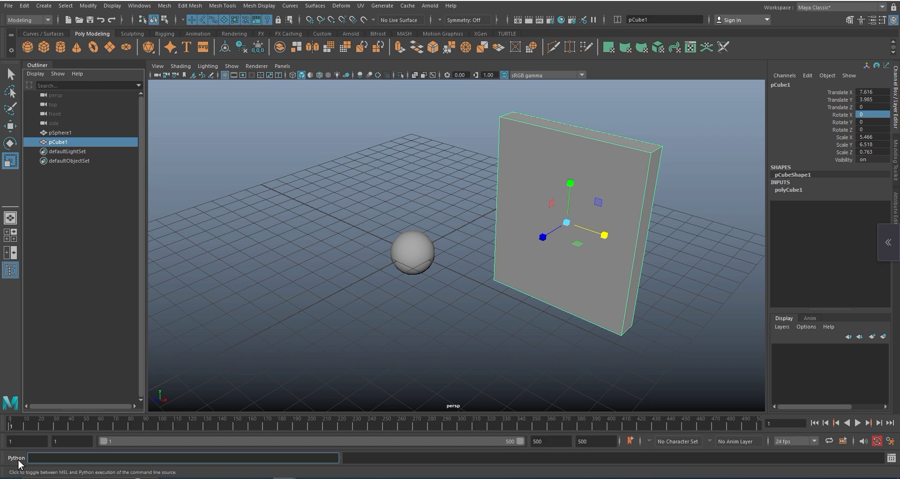
{"action": "left_click", "coordinate": [17, 458]}
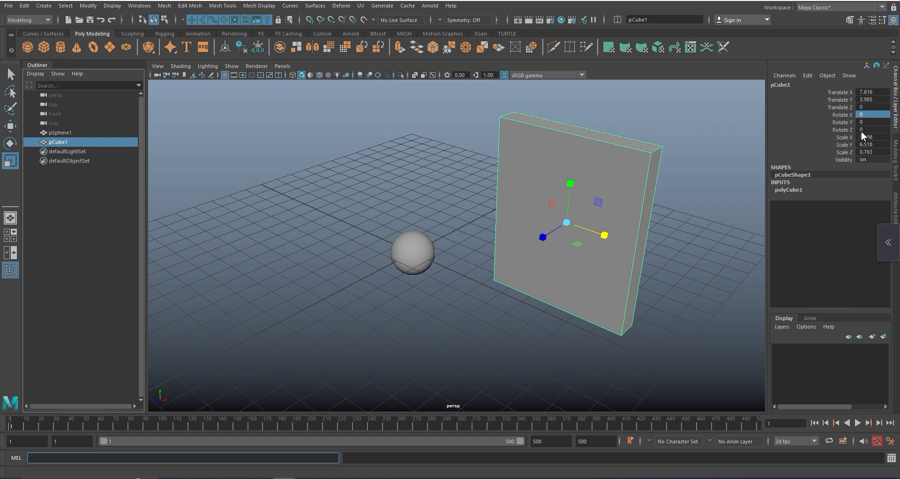
Step: Show the cube's polyCube1 creation attributes, and set the sphere's radius to 2 in its polySphere1 attributes
{"action": "left_click", "coordinate": [875, 166]}
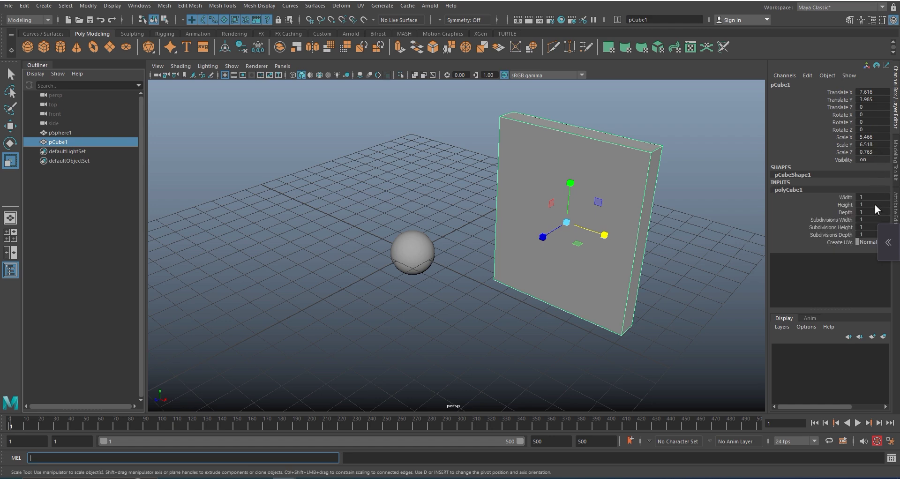
{"action": "left_click", "coordinate": [413, 254]}
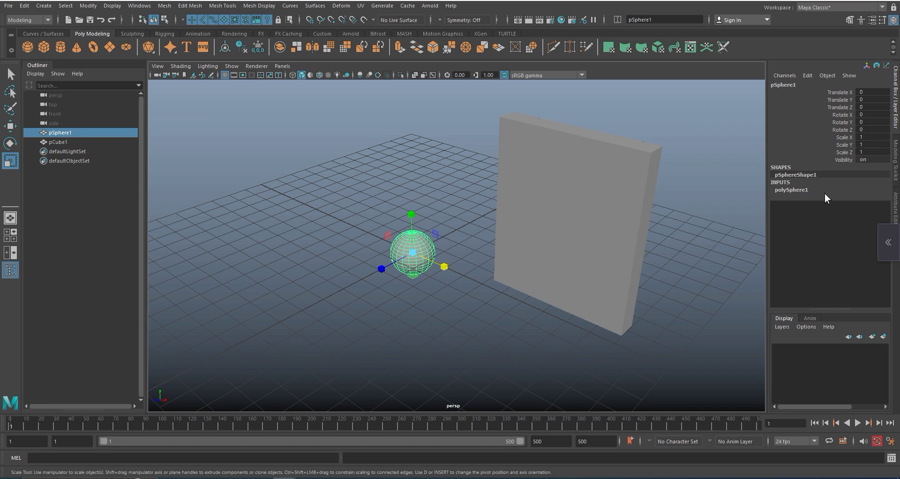
{"action": "left_click", "coordinate": [827, 191]}
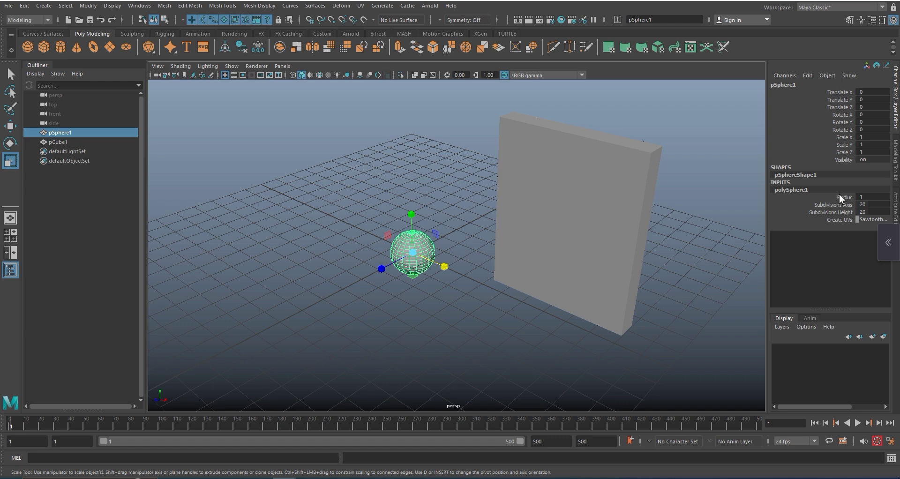
{"action": "double_click", "coordinate": [857, 195]}
{"action": "key", "text": "Return"}
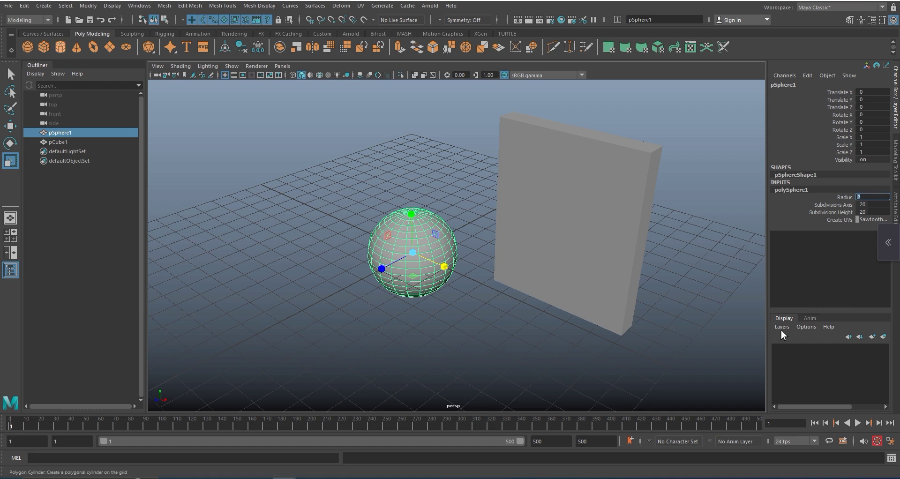
Step: Create a polygon cylinder and move it to about -8.1 in X
{"action": "left_click", "coordinate": [60, 47]}
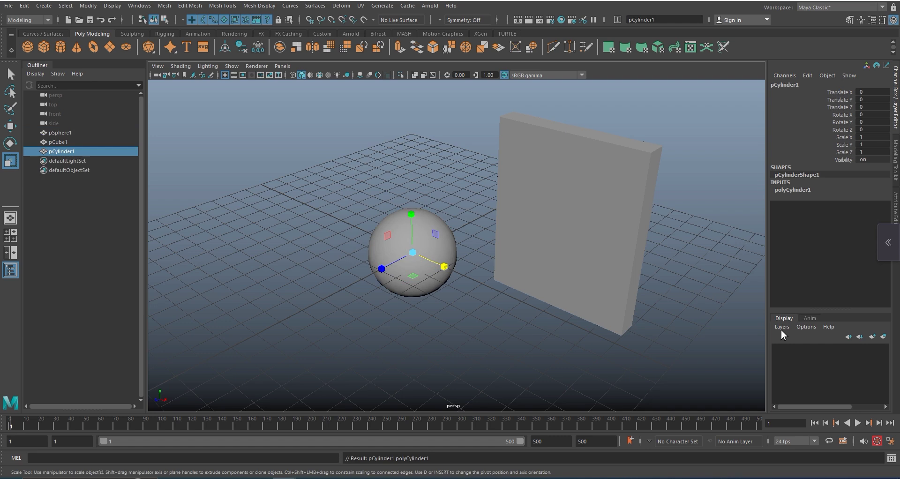
{"action": "key", "text": "w"}
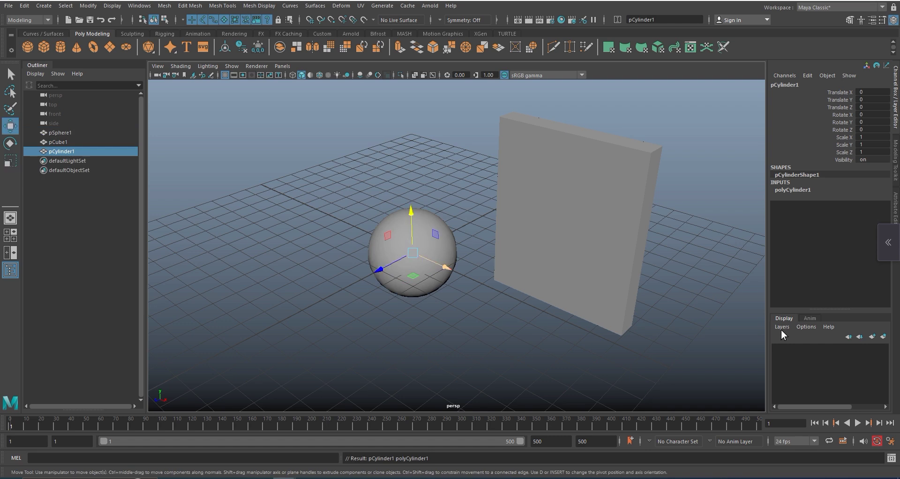
{"action": "left_click_drag", "start_coordinate": [445, 267], "coordinate": [331, 216]}
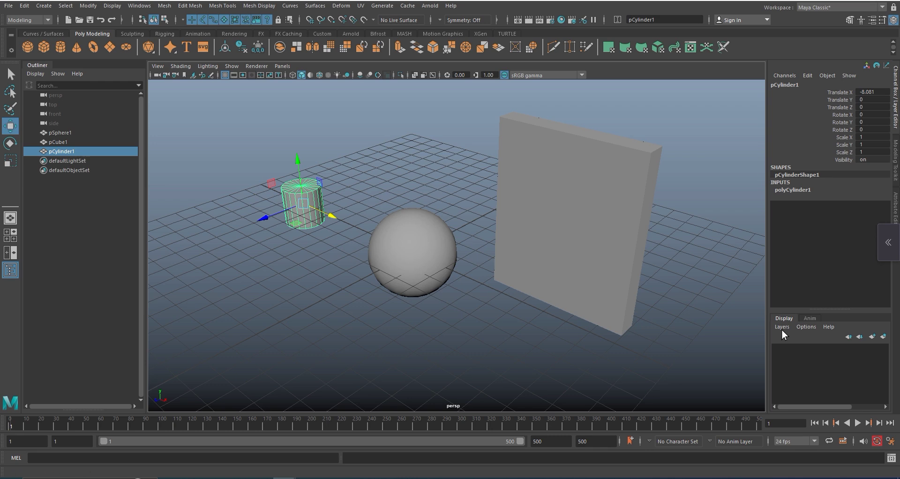
Step: Marquee-select the sphere and the upright slab together, and clear the selection
{"action": "left_click_drag", "start_coordinate": [550, 341], "coordinate": [417, 254]}
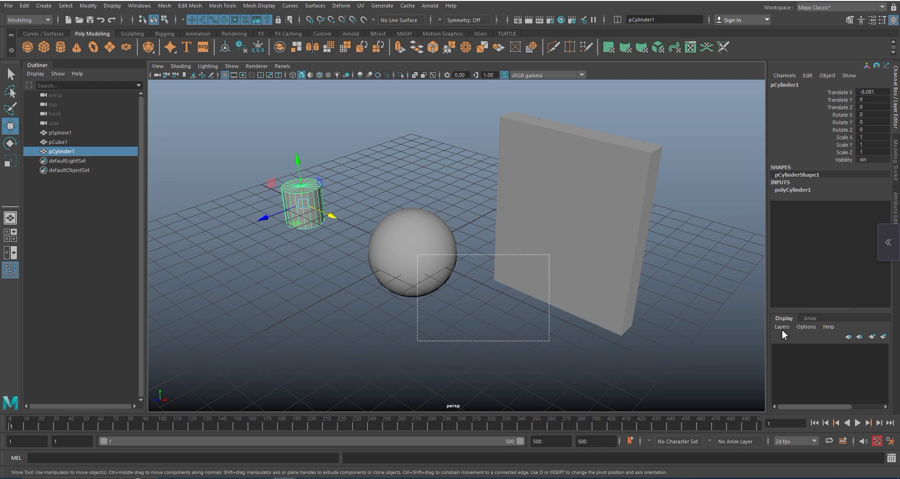
{"action": "left_click_drag", "start_coordinate": [418, 255], "coordinate": [417, 254]}
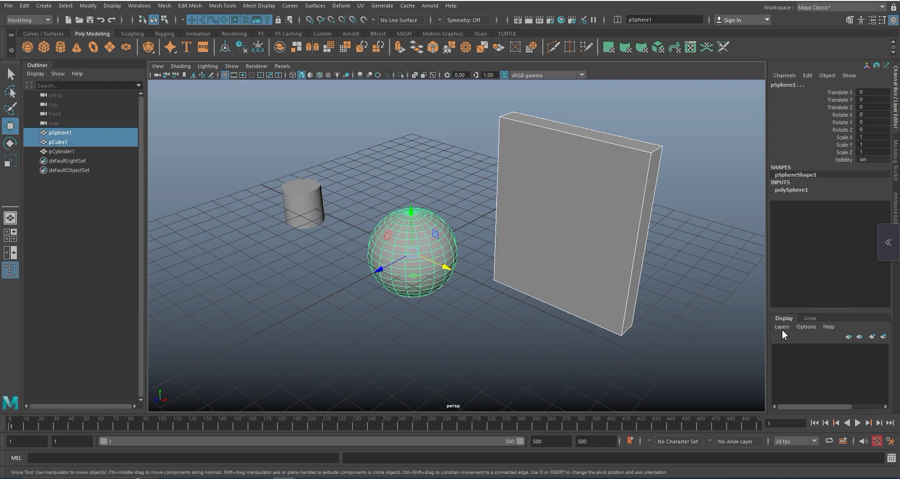
{"action": "left_click", "coordinate": [476, 323]}
{"action": "left_click_drag", "start_coordinate": [541, 341], "coordinate": [433, 253]}
{"action": "left_click", "coordinate": [476, 324]}
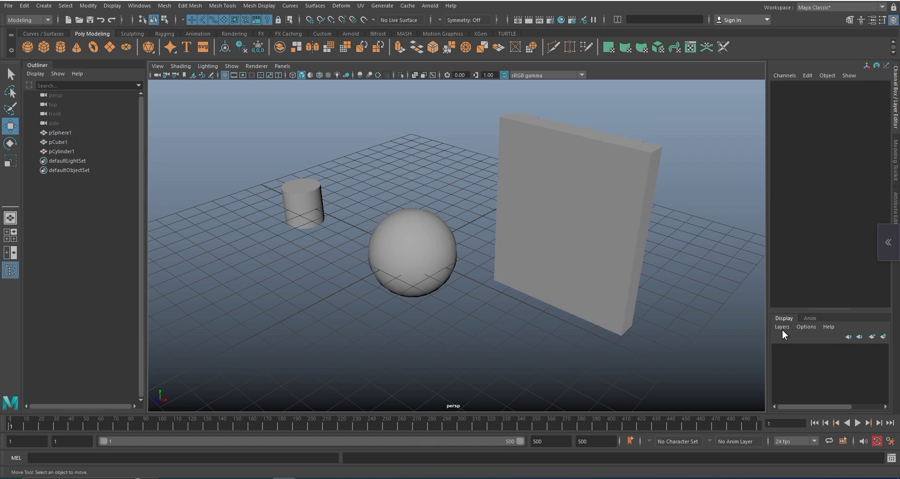
Step: Create a display layer containing the sphere and the upright slab, and hide and show the layer once
{"action": "left_click", "coordinate": [412, 253]}
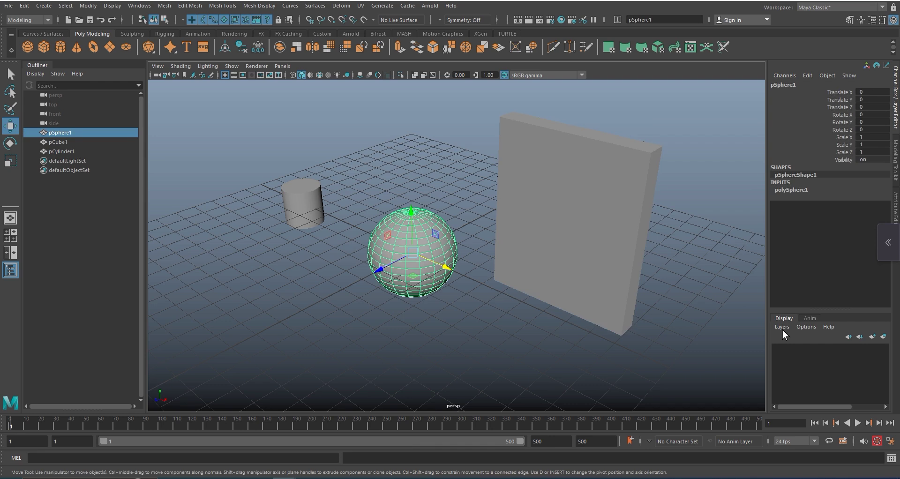
{"action": "left_click", "coordinate": [571, 225], "text": "shift"}
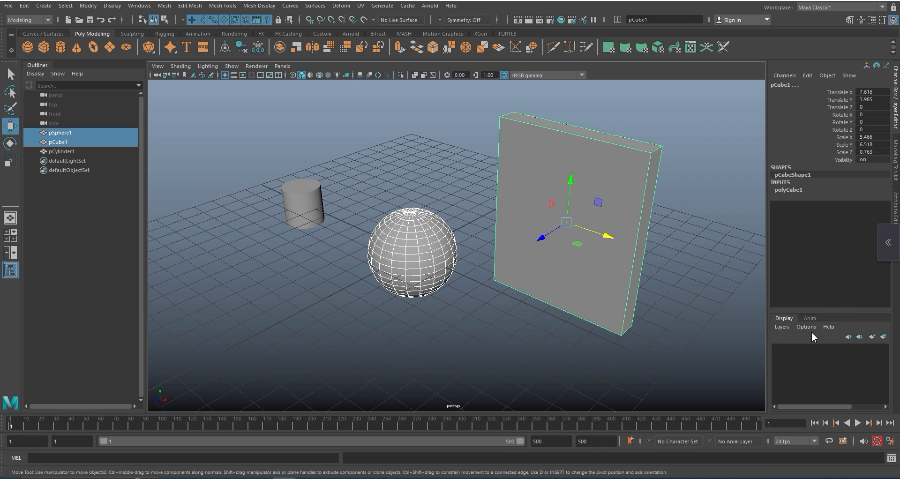
{"action": "left_click", "coordinate": [883, 337]}
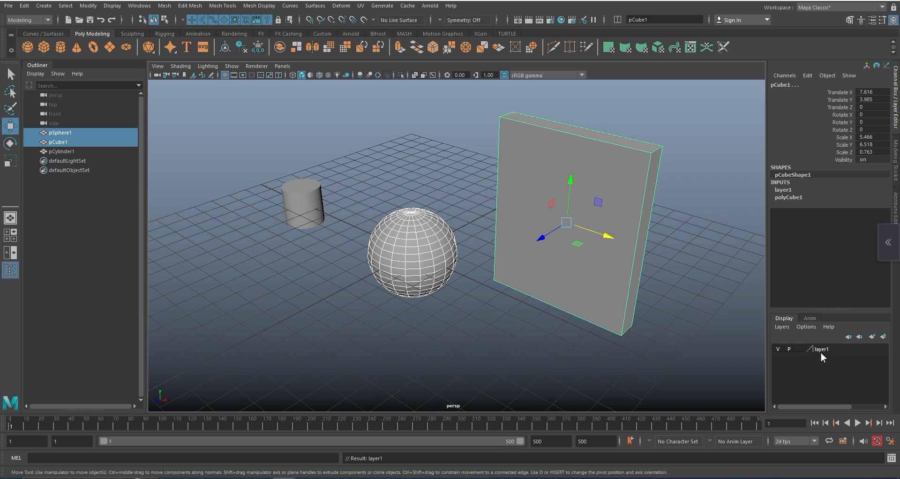
{"action": "left_click", "coordinate": [778, 350]}
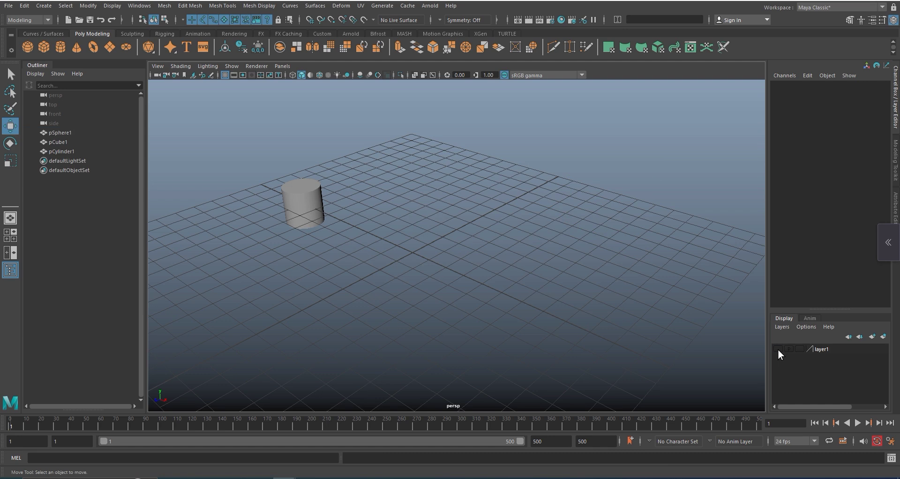
{"action": "left_click", "coordinate": [777, 349]}
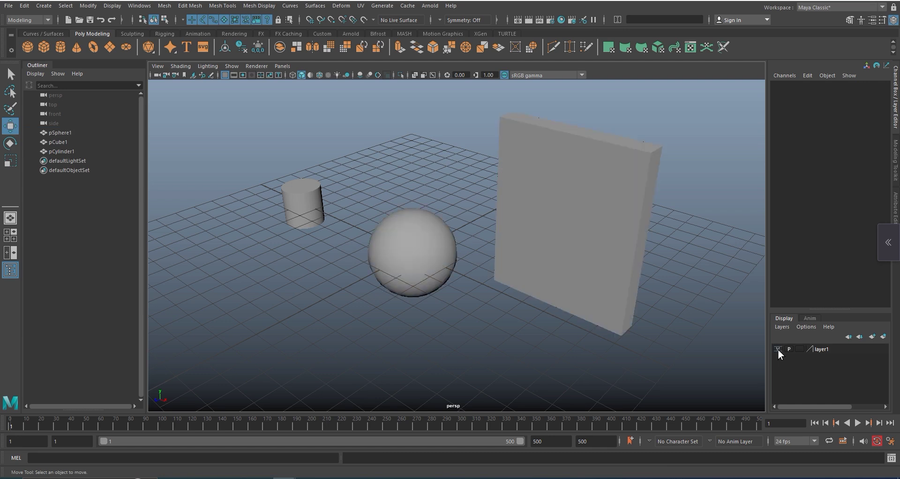